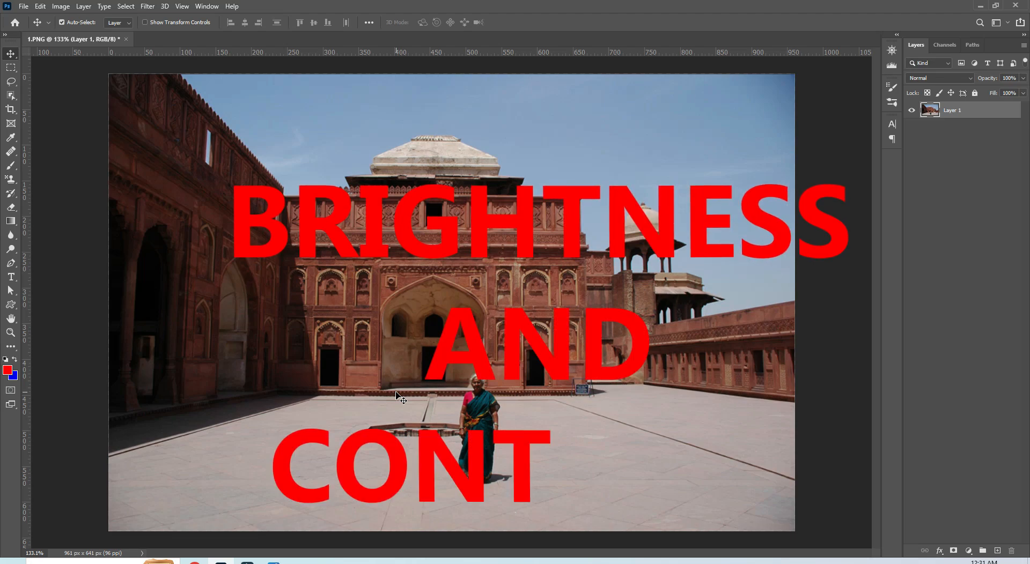
left_click(61, 7)
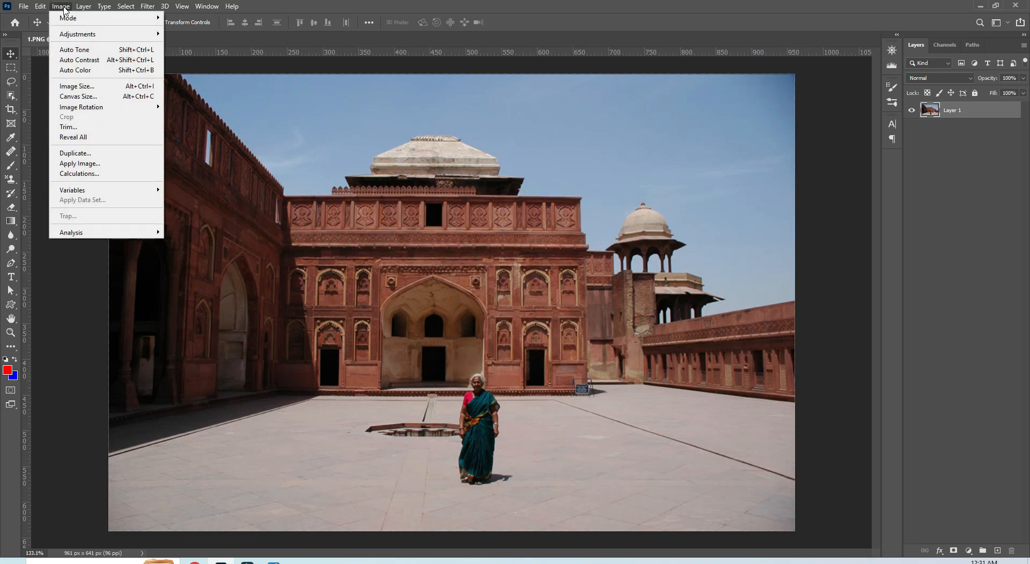
mouse_move(73, 34)
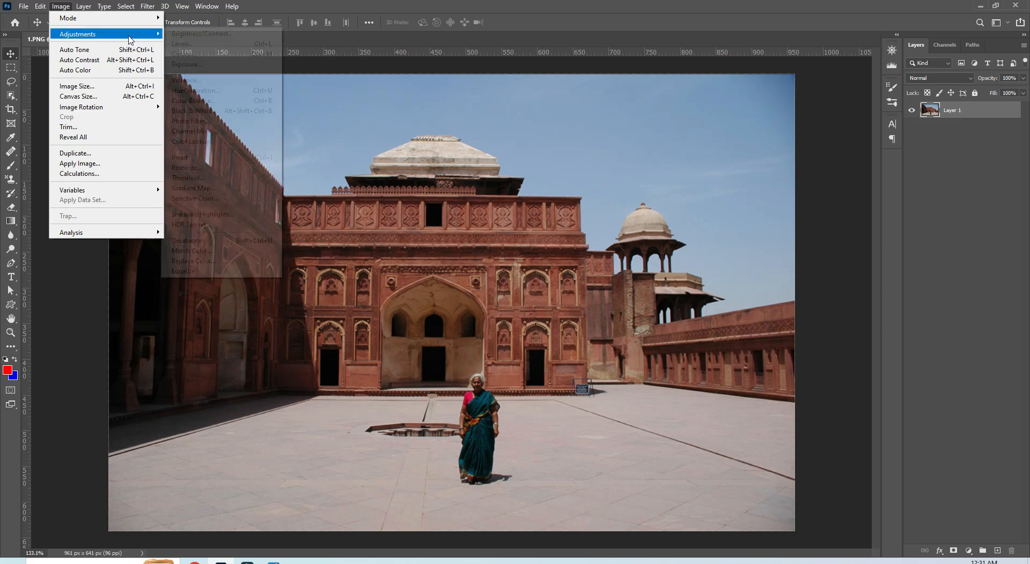
left_click(313, 34)
left_click(61, 6)
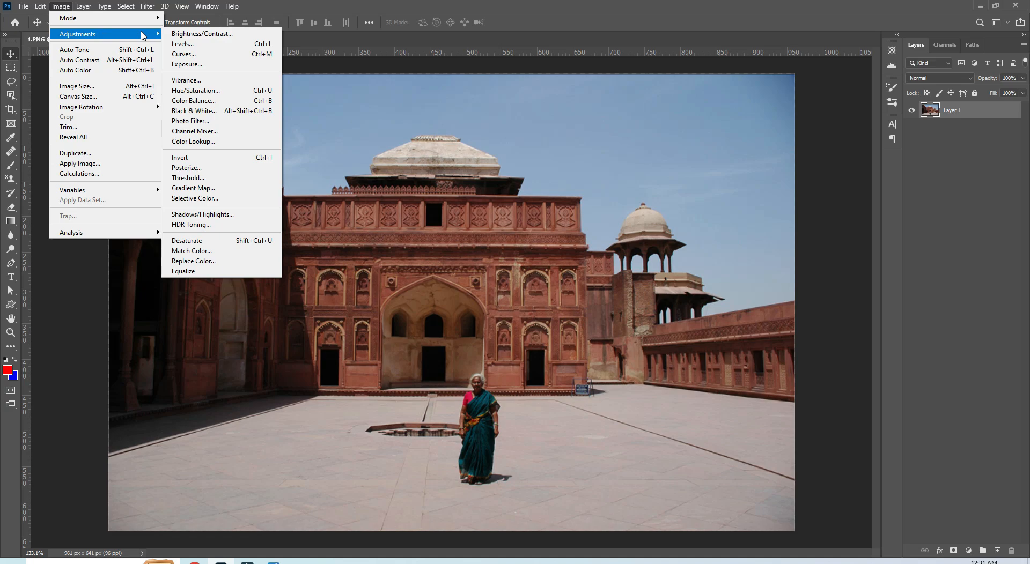
left_click(536, 179)
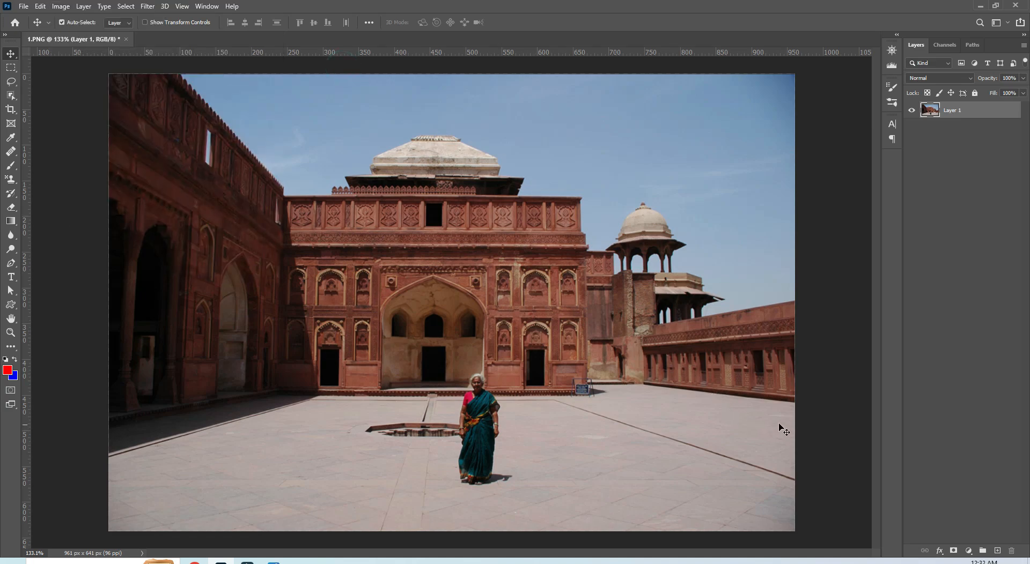
Add a Brightness/Contrast adjustment layer above Layer 1 with brightness 16 and contrast -3.
left_click(969, 555)
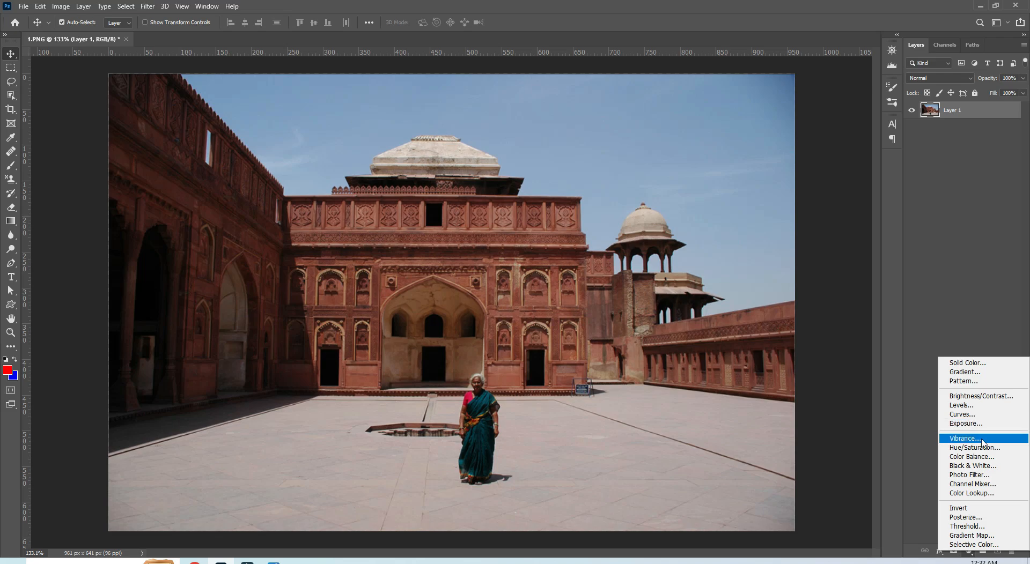
left_click(974, 397)
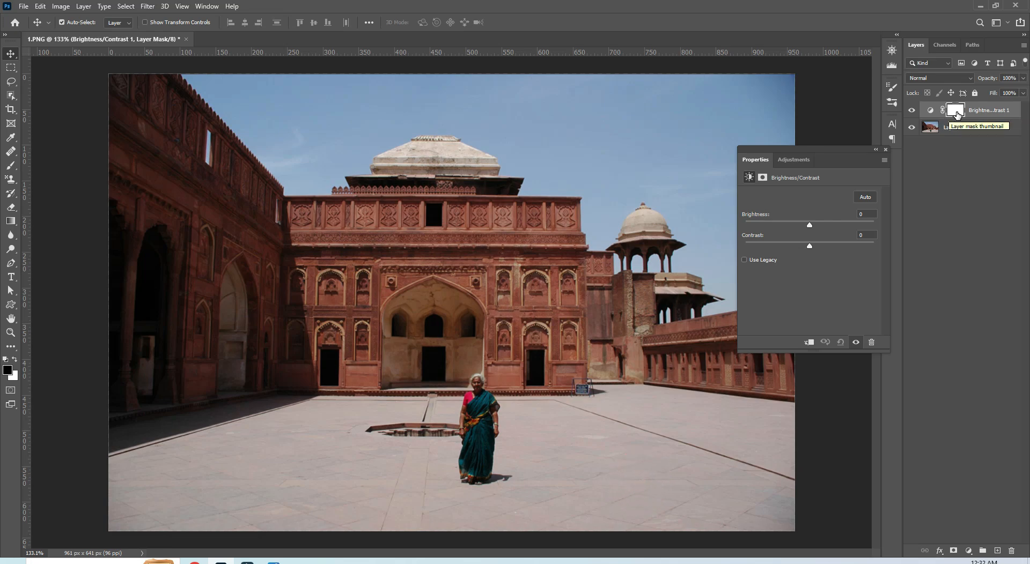
left_click_drag(812, 227, 809, 244)
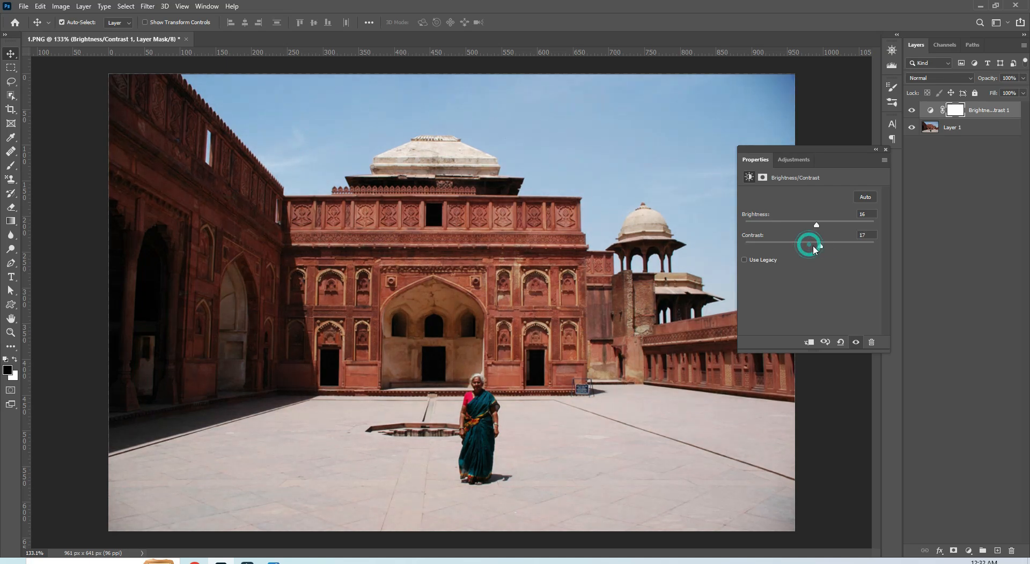
left_click(885, 149)
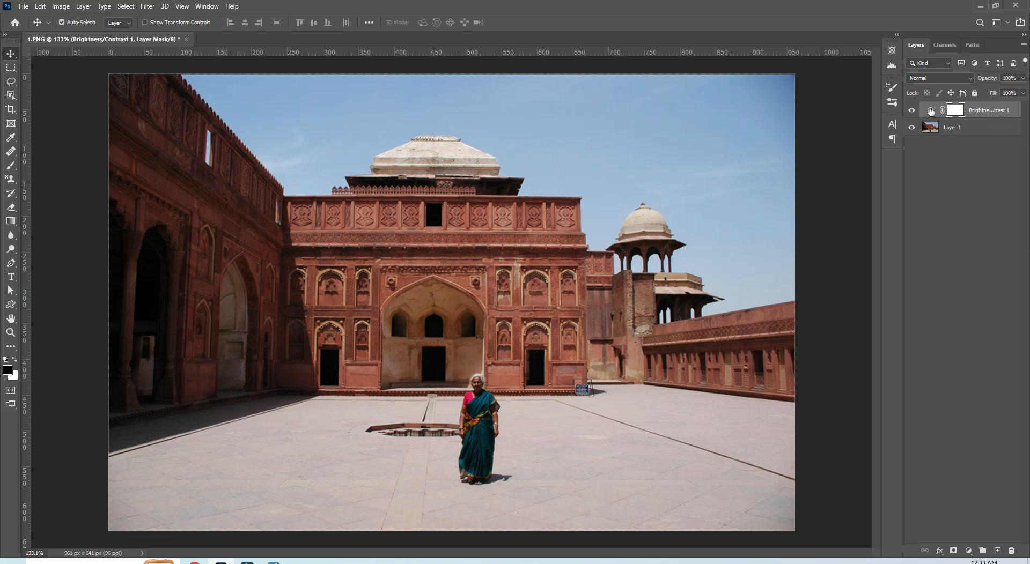
Reopen the Brightness/Contrast adjustment layer's settings and nudge its brightness.
left_click(930, 112)
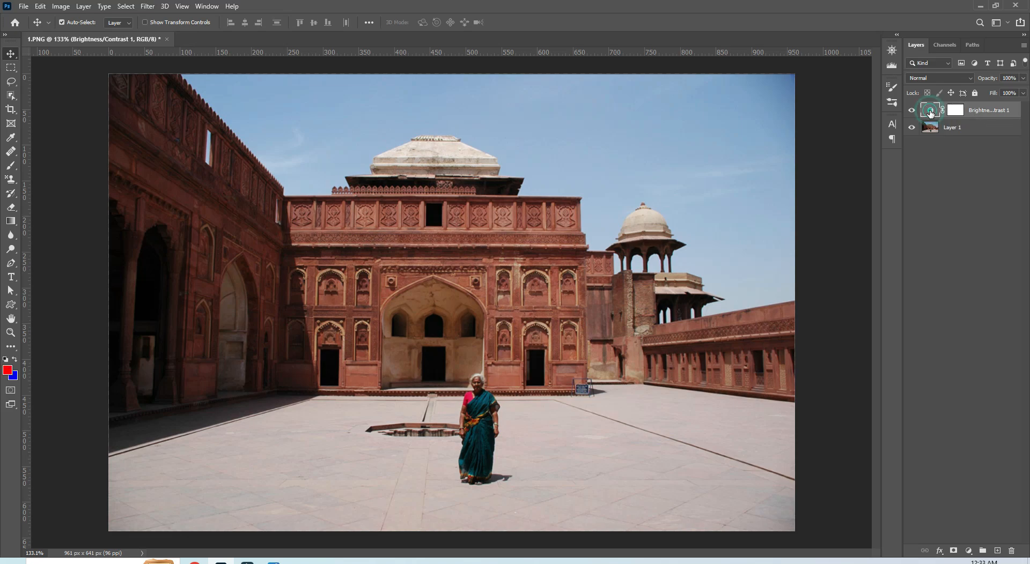
double_click(930, 112)
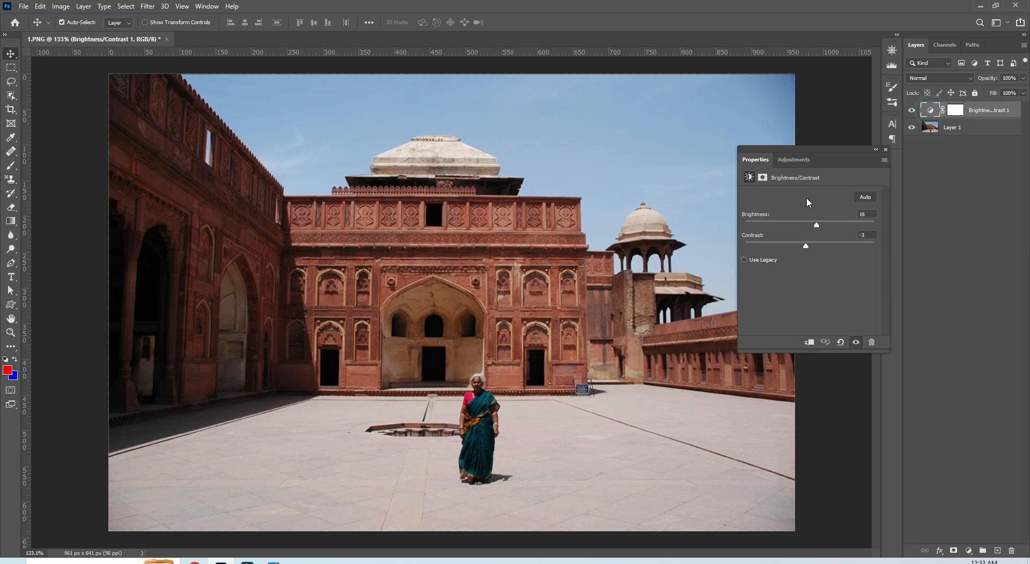
mouse_move(817, 229)
left_mouse_down()
mouse_move(793, 226)
mouse_move(818, 229)
left_mouse_up()
Delete the Brightness/Contrast adjustment layer.
left_click(955, 112)
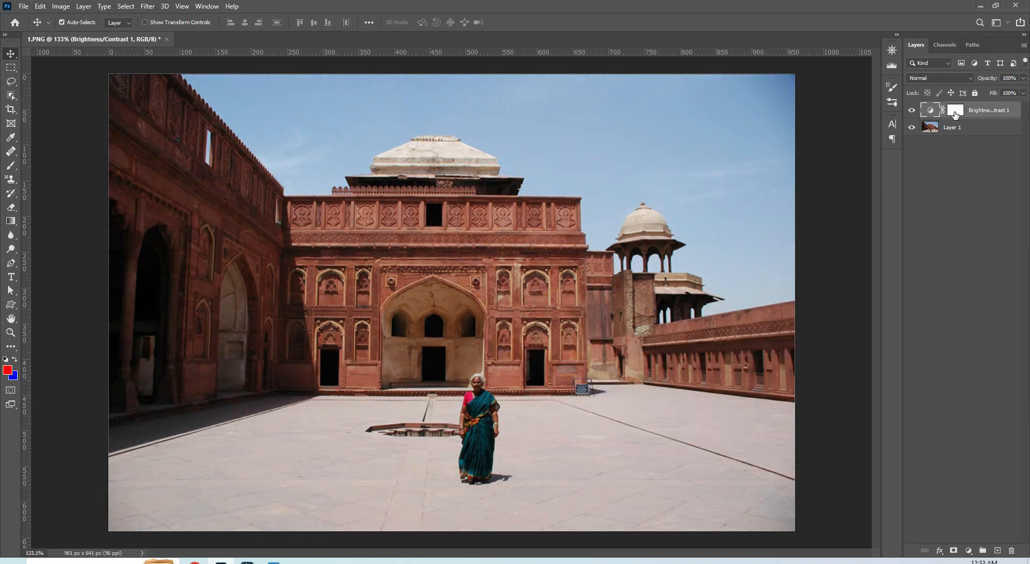
left_click(954, 111)
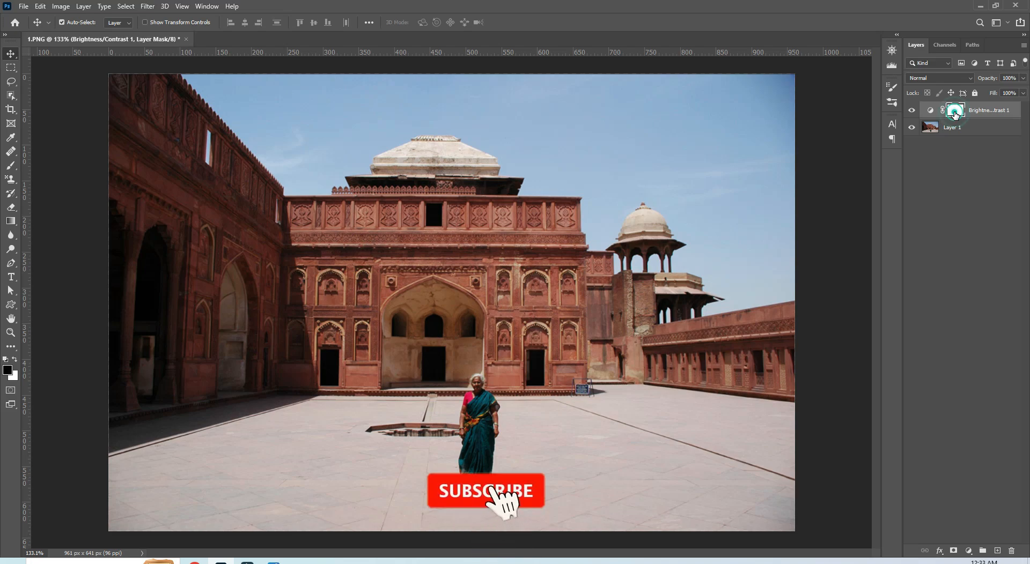
left_click_drag(955, 112, 1011, 551)
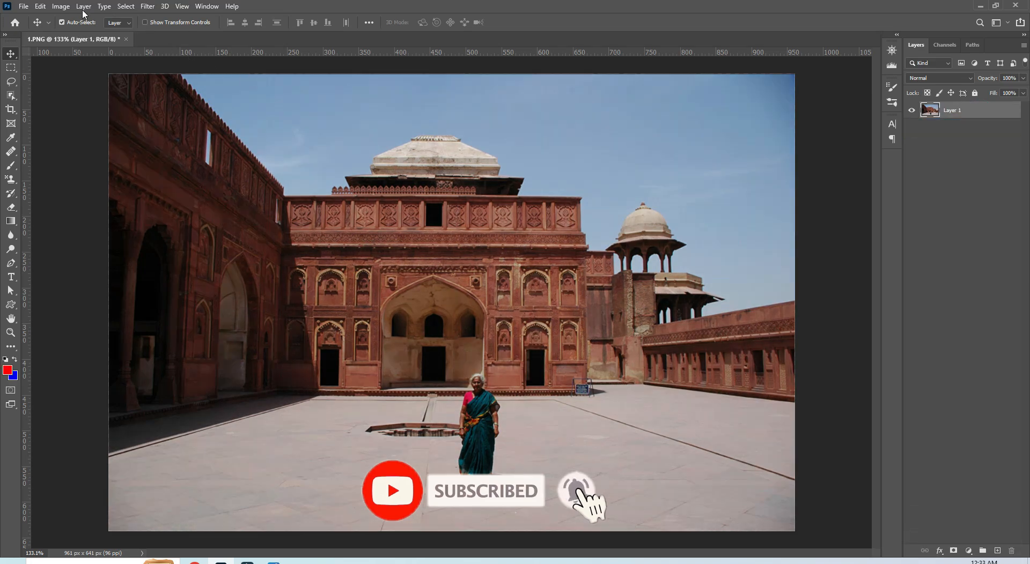
left_click(61, 6)
mouse_move(92, 35)
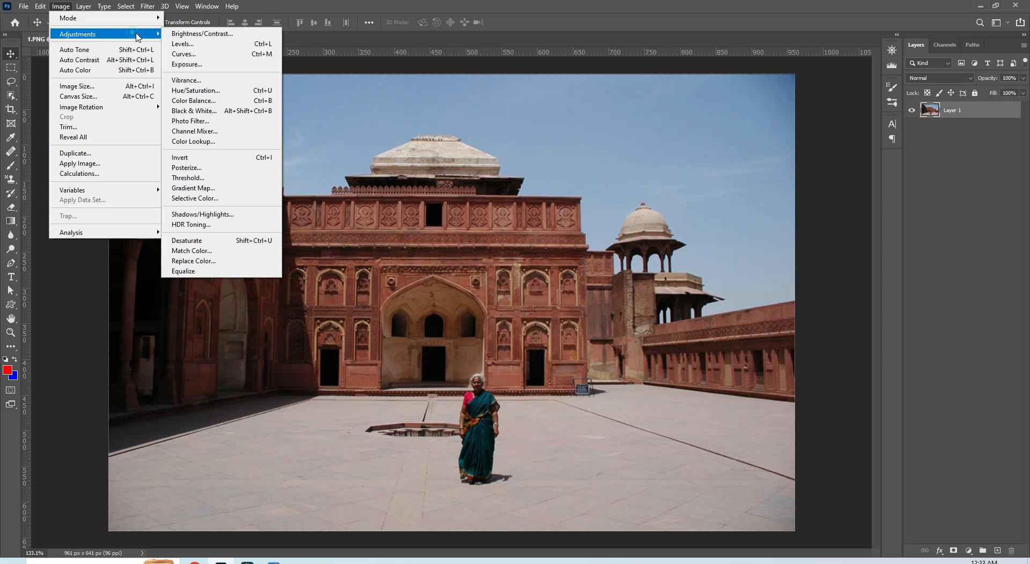
left_click(351, 37)
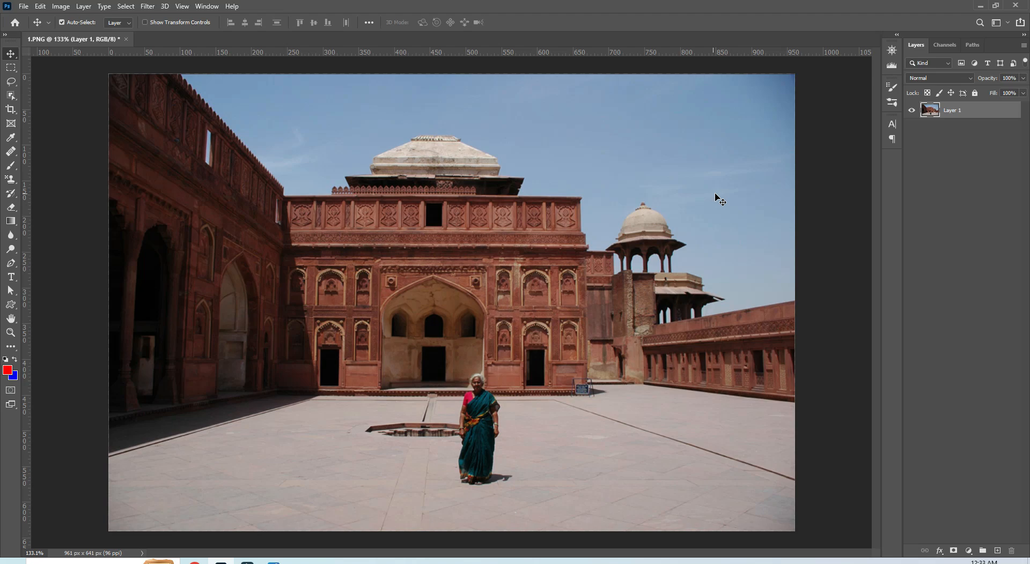
left_click(60, 7)
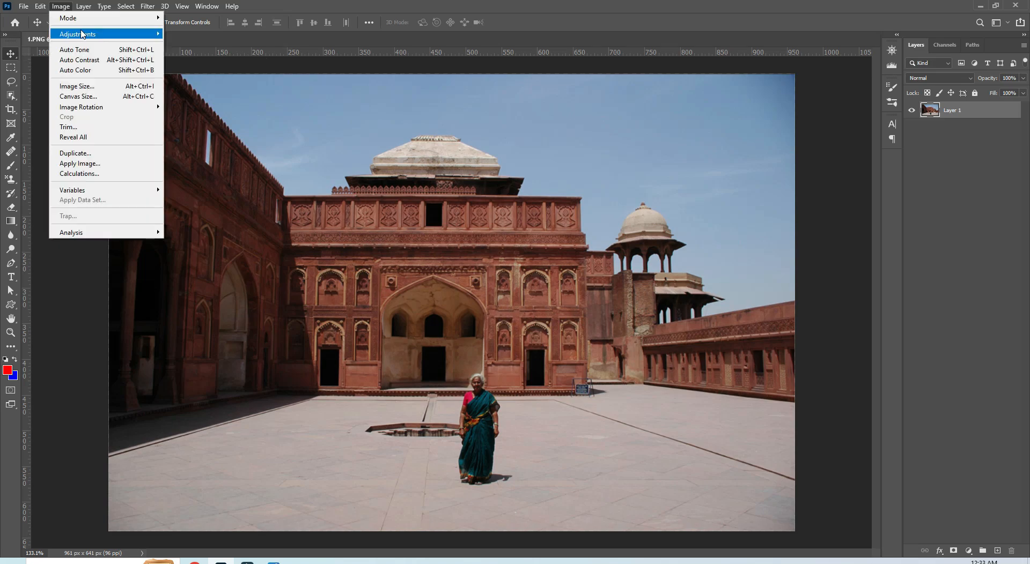
mouse_move(129, 34)
left_click(187, 34)
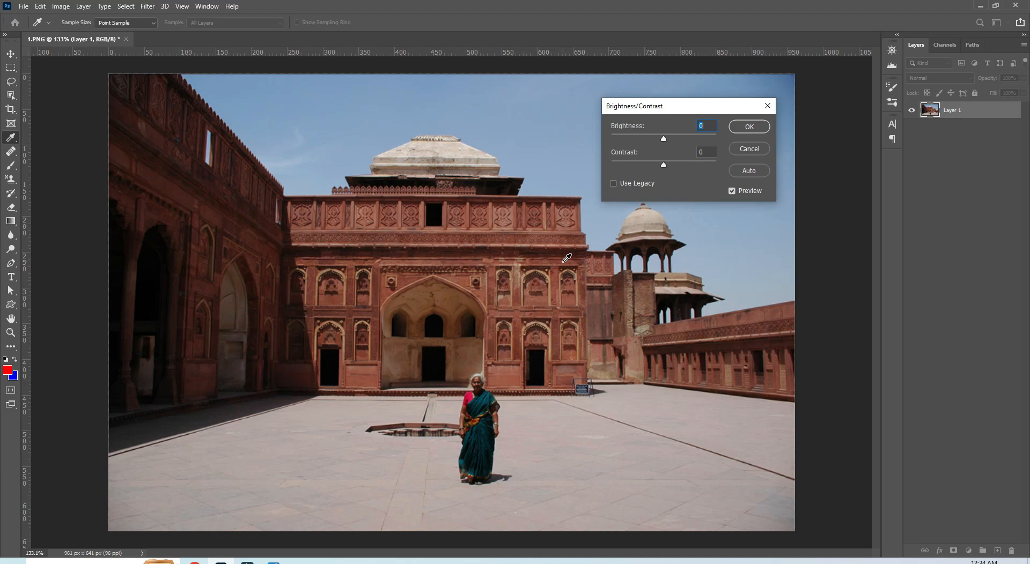
key("Escape")
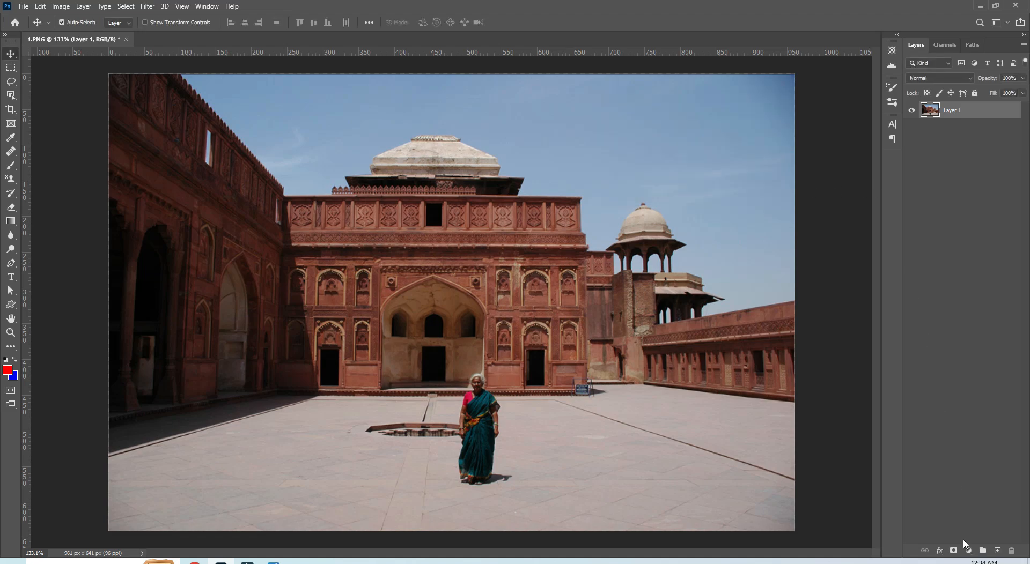
Try duplicating Layer 1, and delete the resulting copy.
left_click_drag(946, 115, 997, 551)
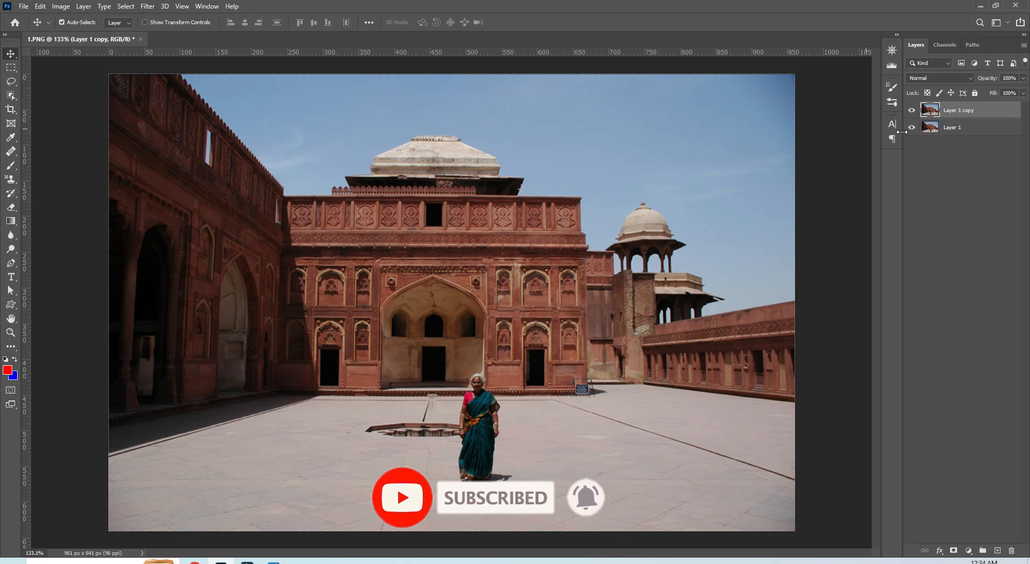
left_click(974, 112)
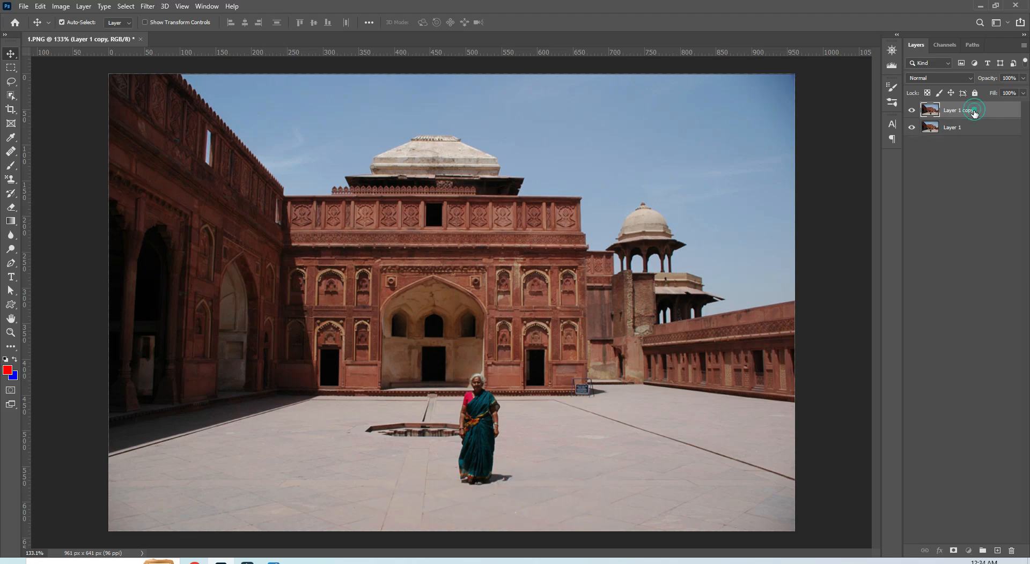
mouse_move(974, 111)
left_mouse_down()
mouse_move(974, 138)
mouse_move(971, 111)
left_mouse_up()
left_click_drag(971, 111, 1011, 551)
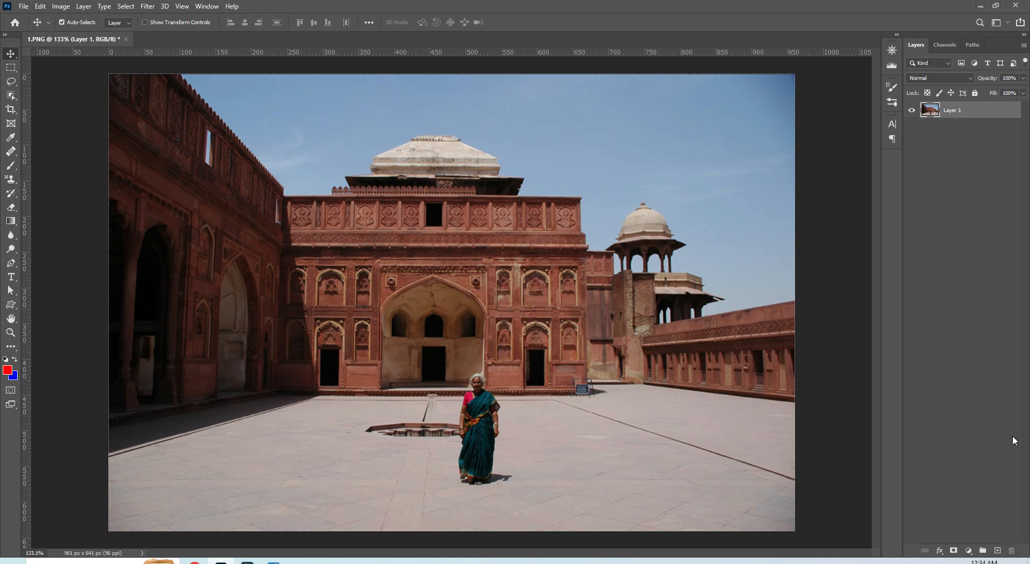
Duplicate Layer 1 and open the Brightness/Contrast adjustment on the copy, keeping the dialog clear of the building.
key("ctrl+j")
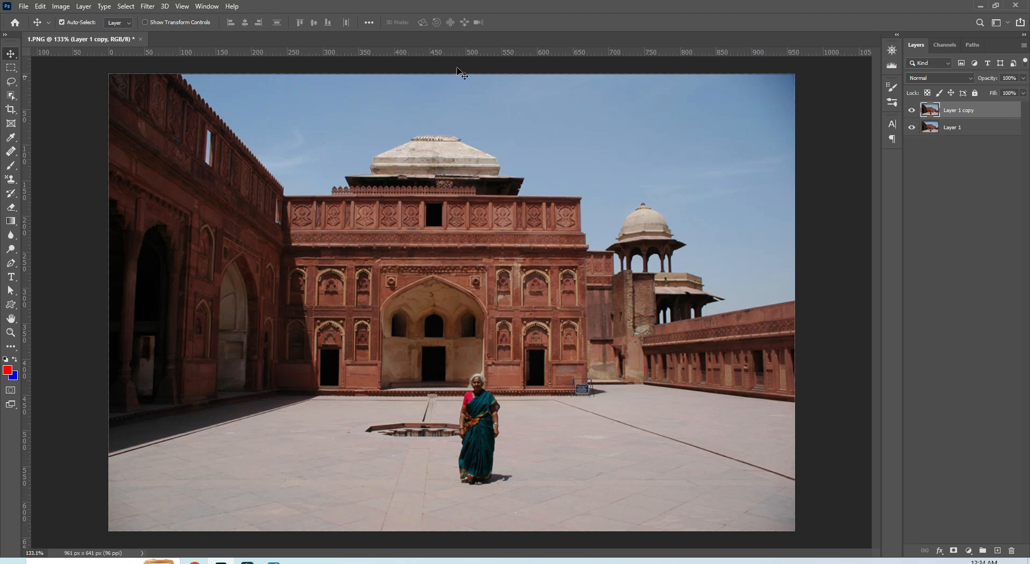
left_click(57, 10)
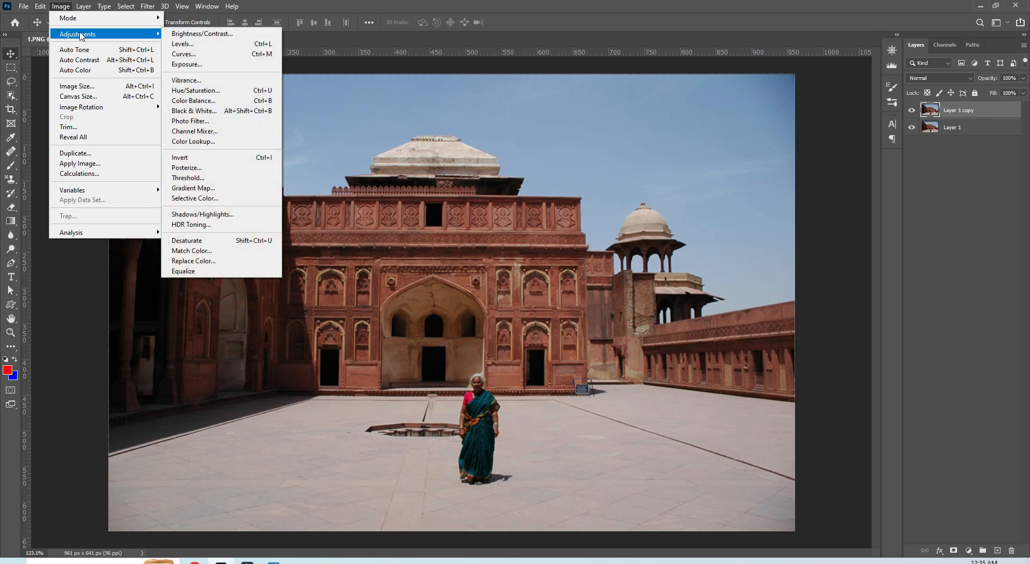
left_click(197, 35)
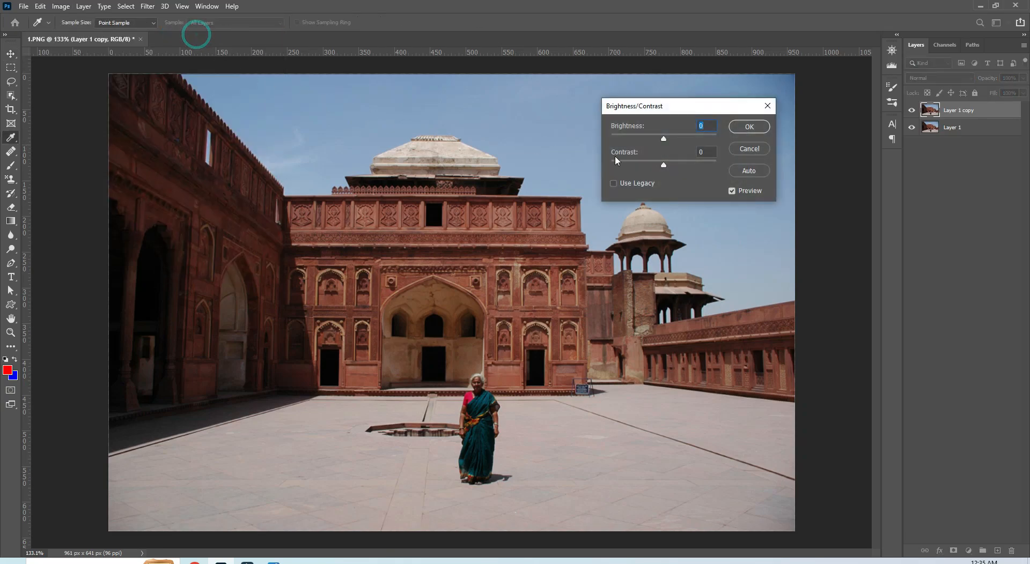
left_click_drag(676, 106, 724, 110)
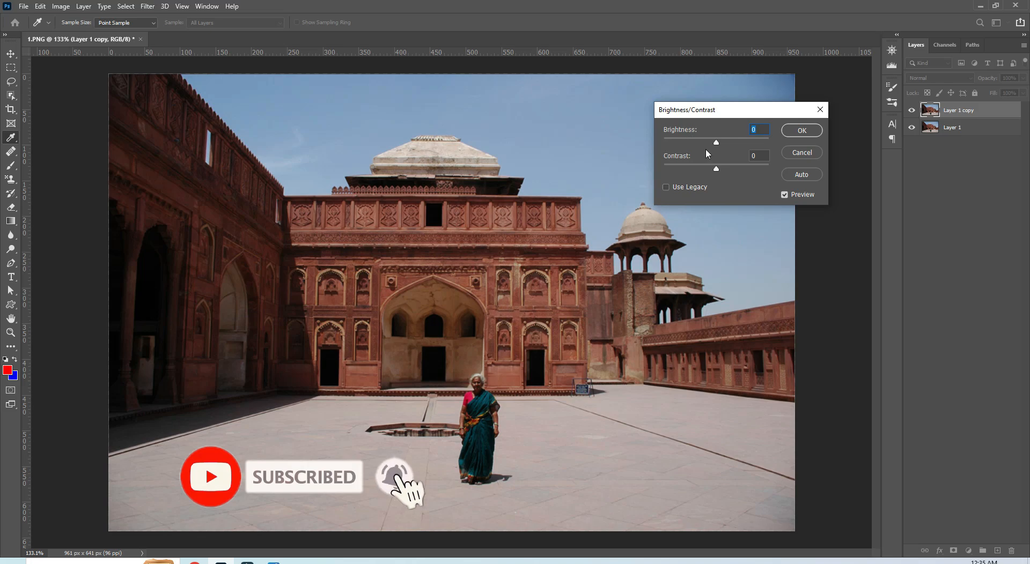
Try brightness 32 on the layer copy with contrast levels ranging from the maximum down to -50, settling on contrast 8.
mouse_move(715, 142)
left_mouse_down()
mouse_move(726, 145)
mouse_move(716, 143)
mouse_move(727, 171)
mouse_move(715, 171)
mouse_move(705, 144)
mouse_move(725, 146)
left_mouse_up()
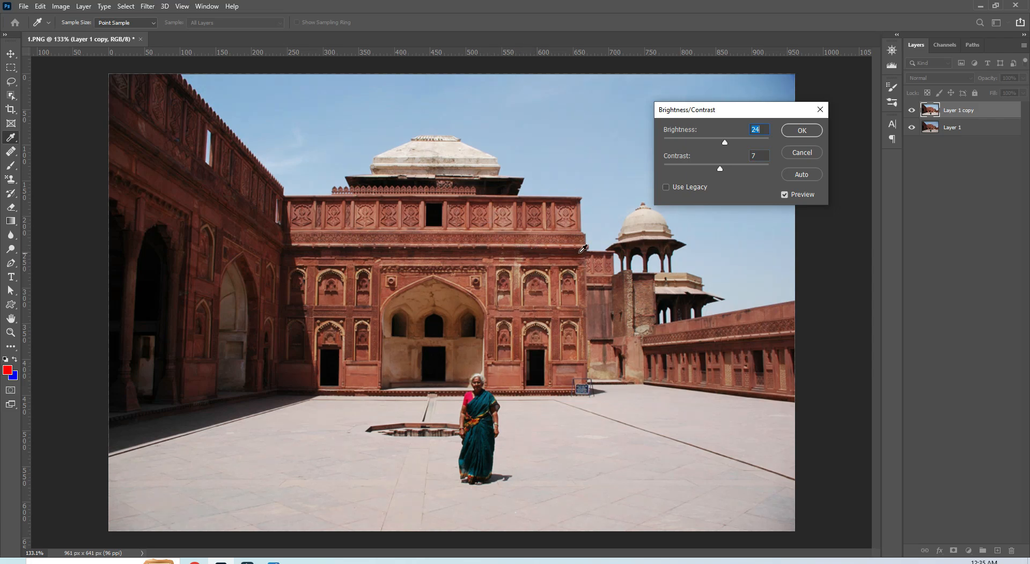
left_click_drag(726, 147, 728, 148)
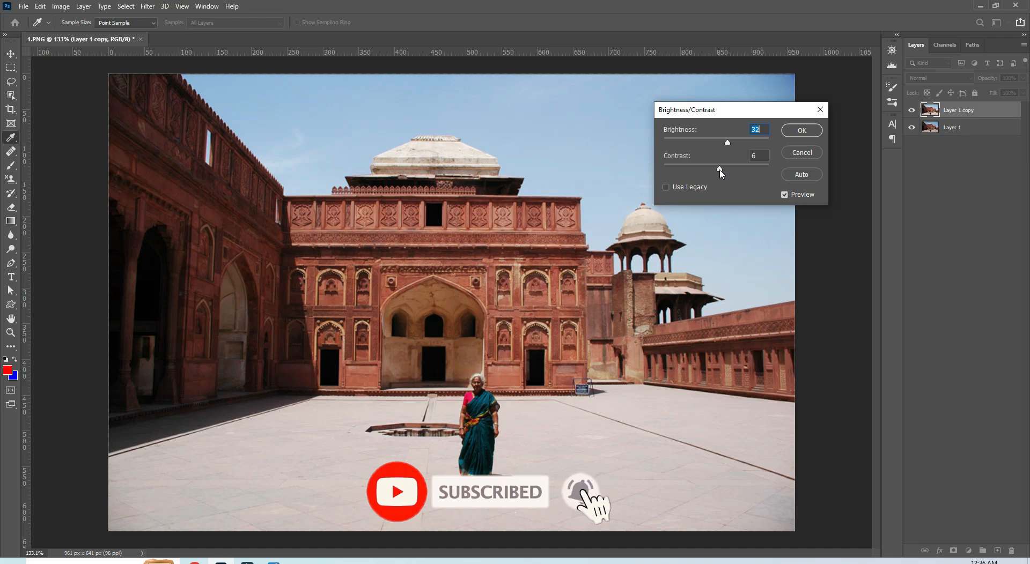
left_click_drag(720, 169, 744, 170)
left_click_drag(743, 172, 749, 174)
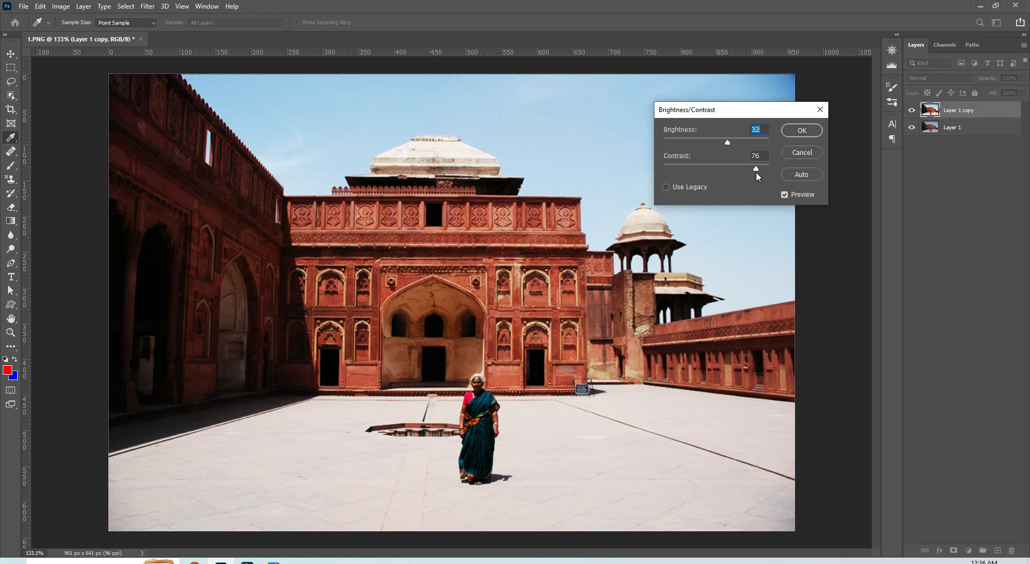
left_click_drag(757, 176, 771, 176)
left_click_drag(770, 176, 665, 177)
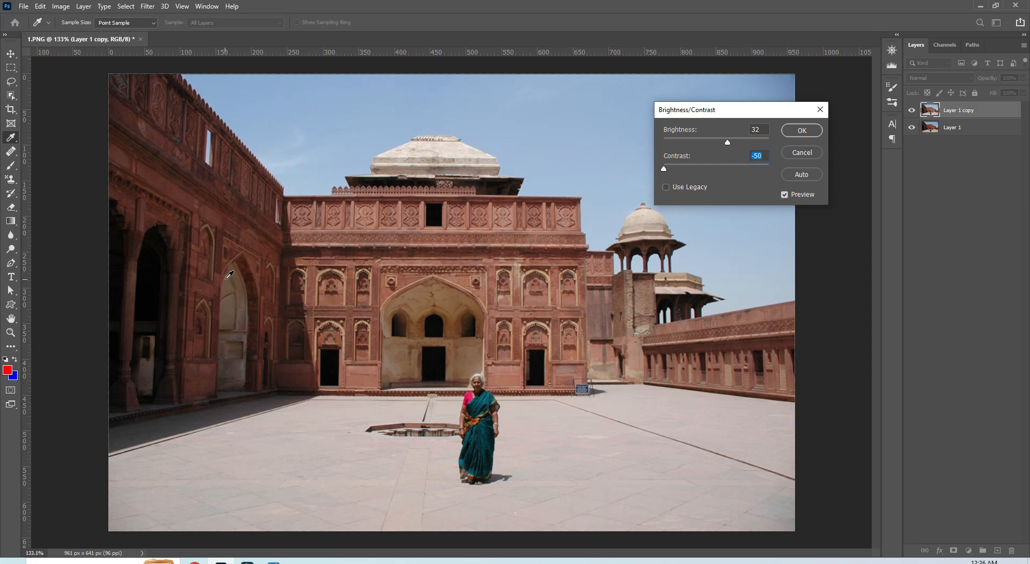
left_click_drag(663, 168, 719, 172)
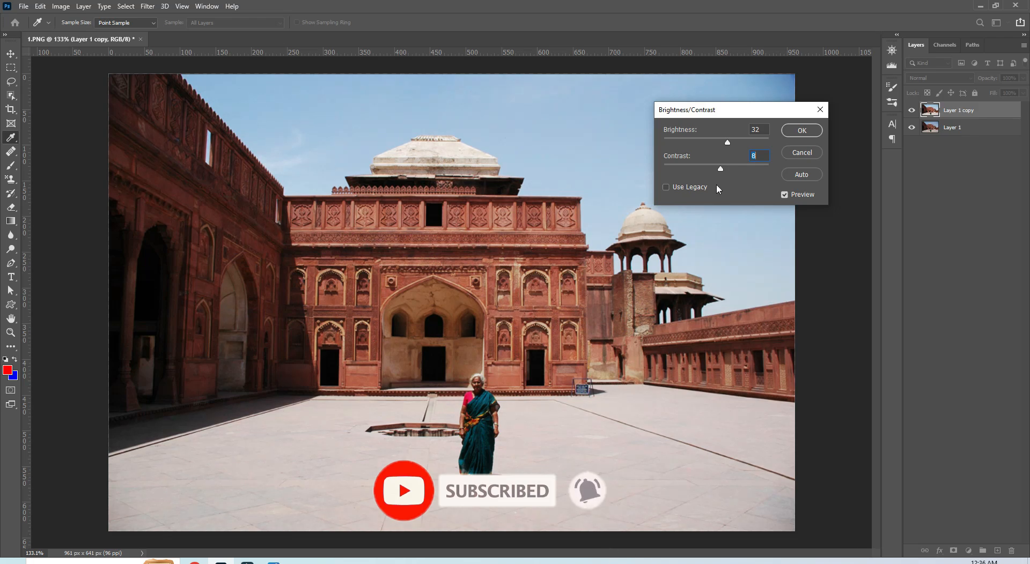
Try the Use Legacy option with a contrast change, and reset the Brightness/Contrast settings.
left_click(666, 187)
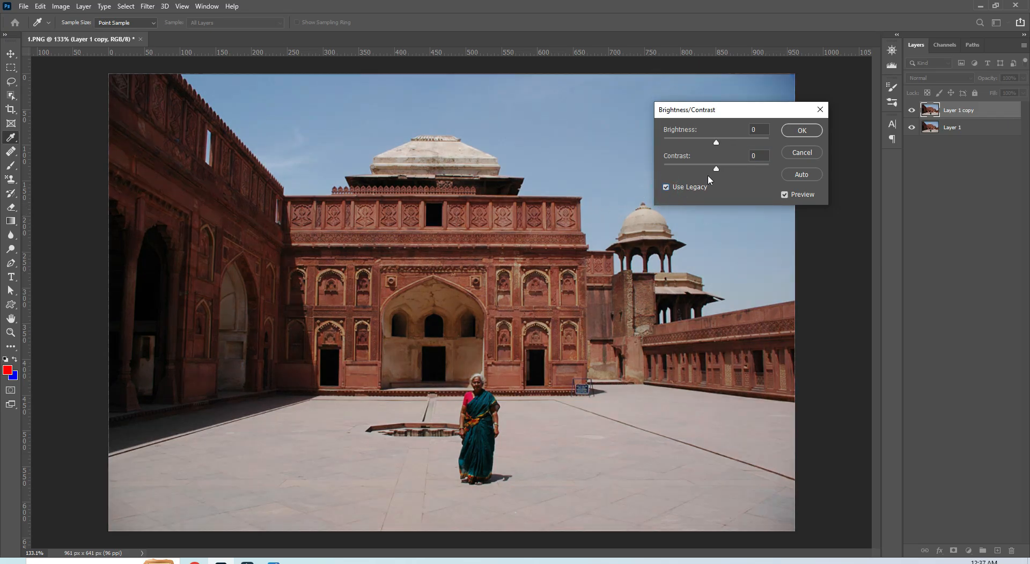
mouse_move(715, 168)
left_mouse_down()
mouse_move(740, 168)
mouse_move(728, 175)
left_mouse_up()
key("alt+l")
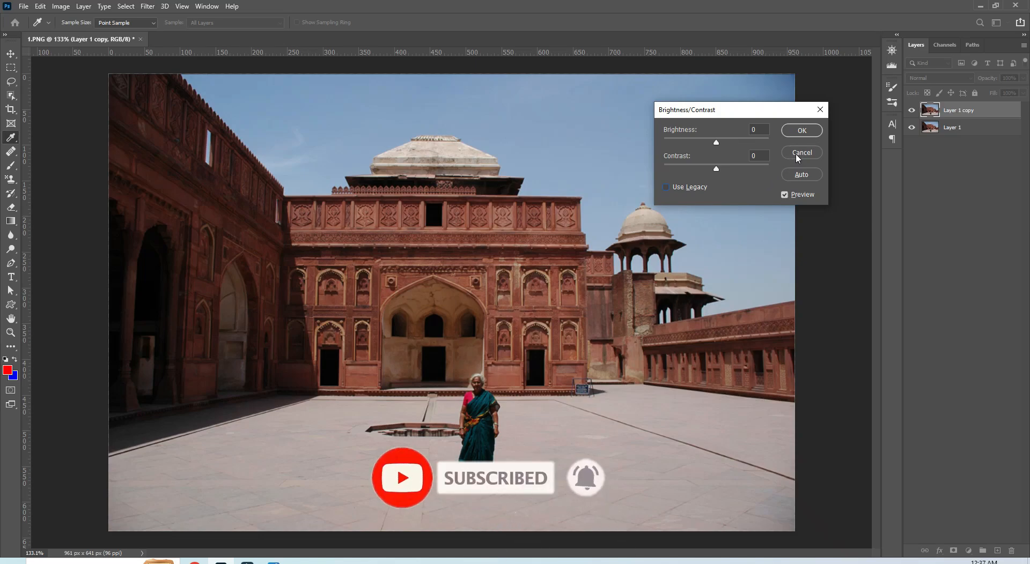
key("alt")
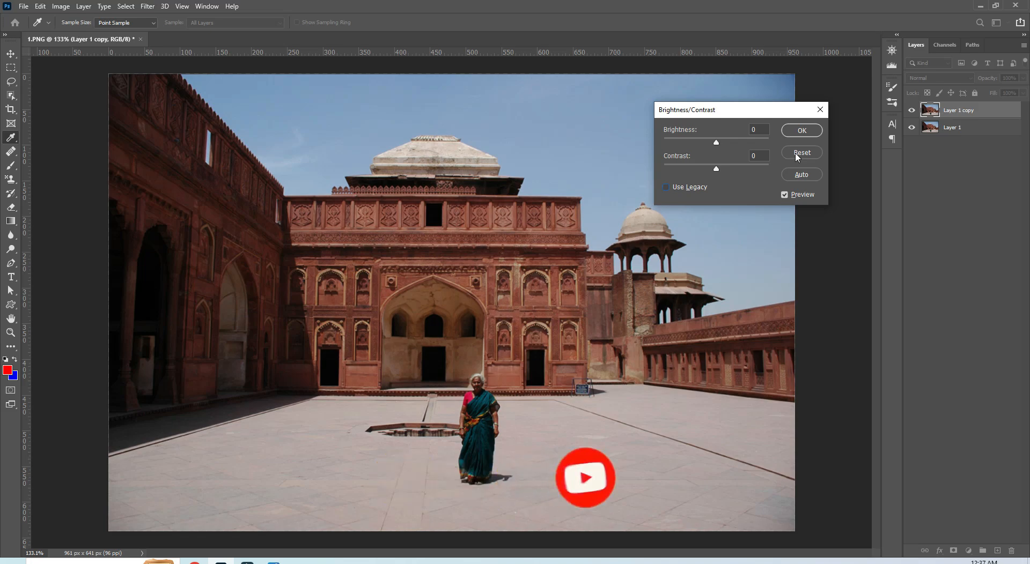
left_click(797, 157, "alt")
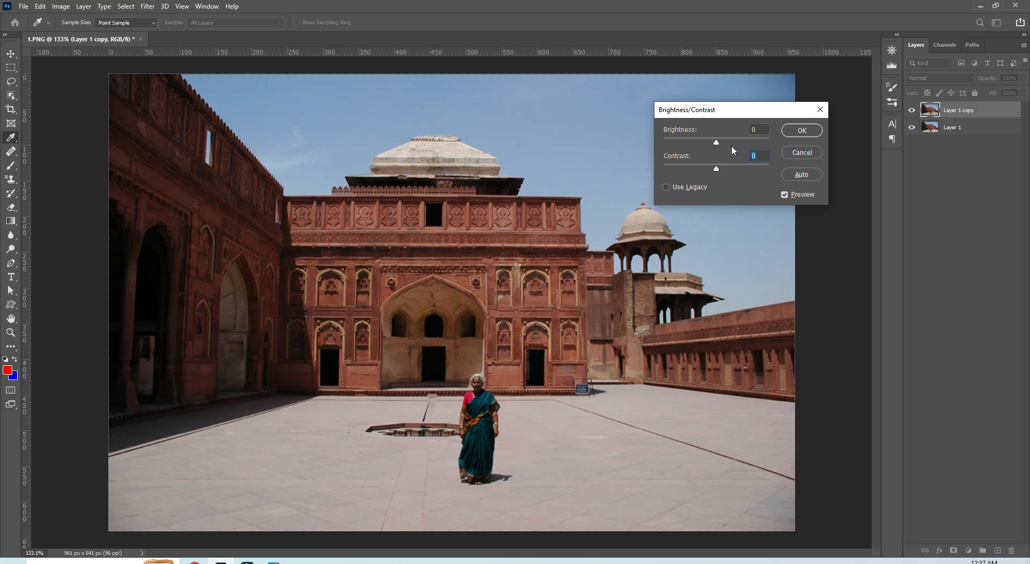
Apply brightness 34 and a slightly raised contrast to the layer copy, and compare it with the original Layer 1.
left_click_drag(716, 142, 728, 142)
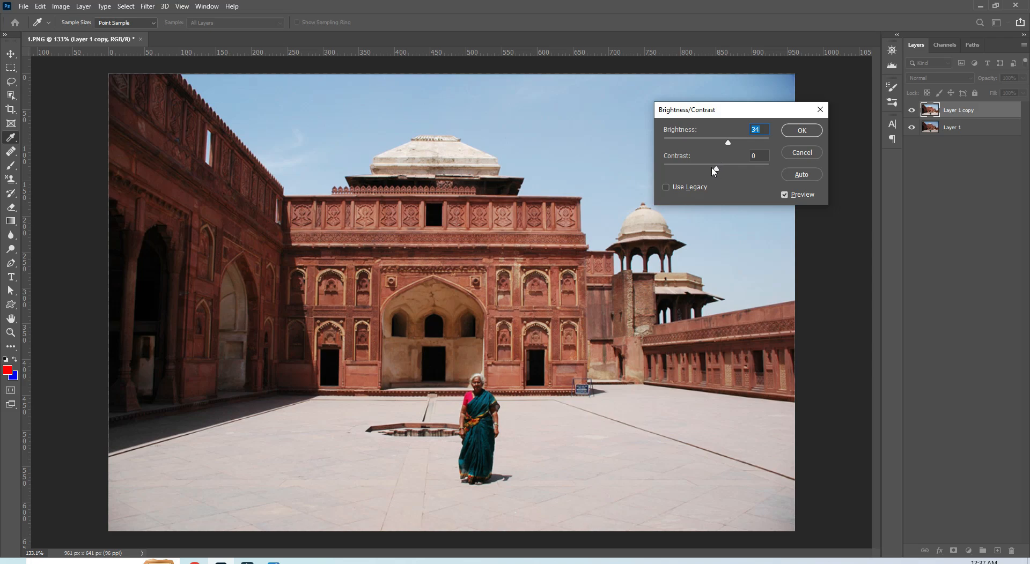
left_click_drag(717, 170, 721, 170)
left_click(802, 130)
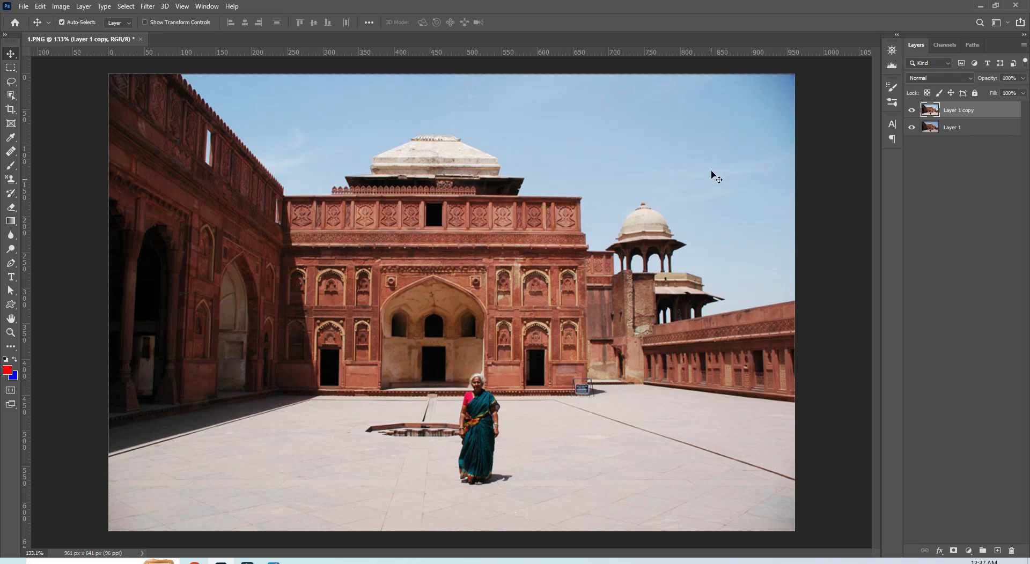
left_click(911, 128, "alt")
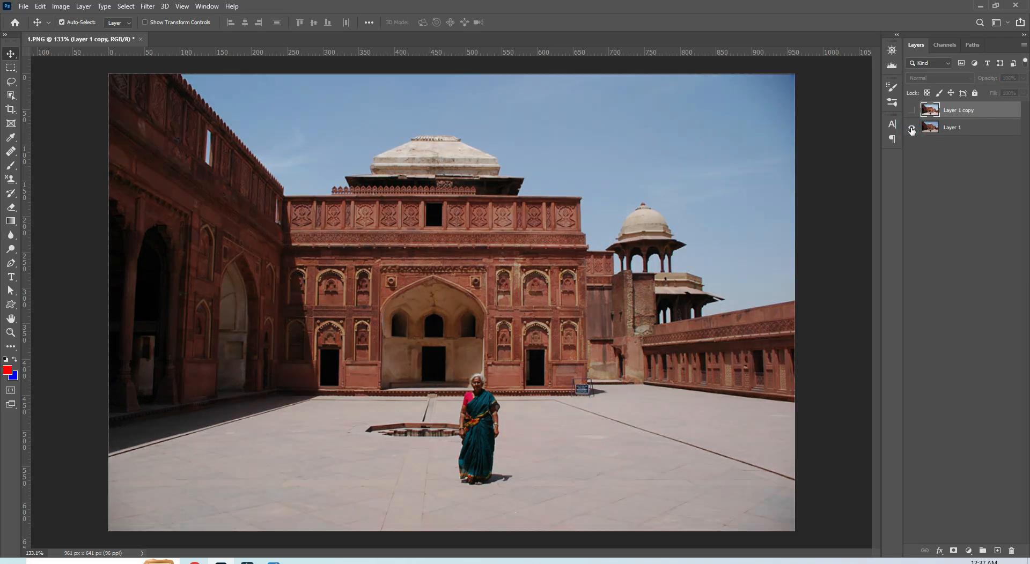
left_click(911, 129, "alt")
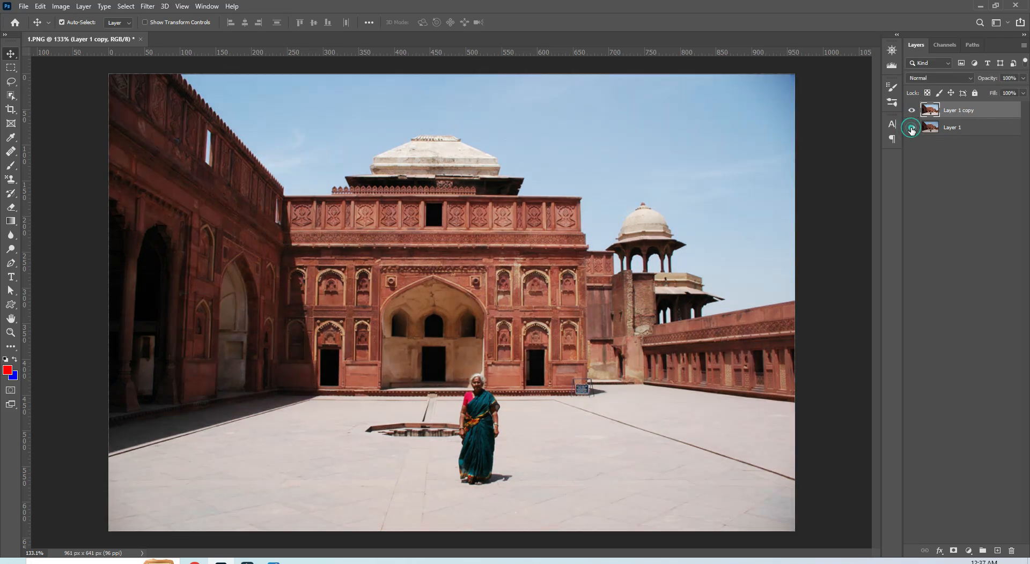